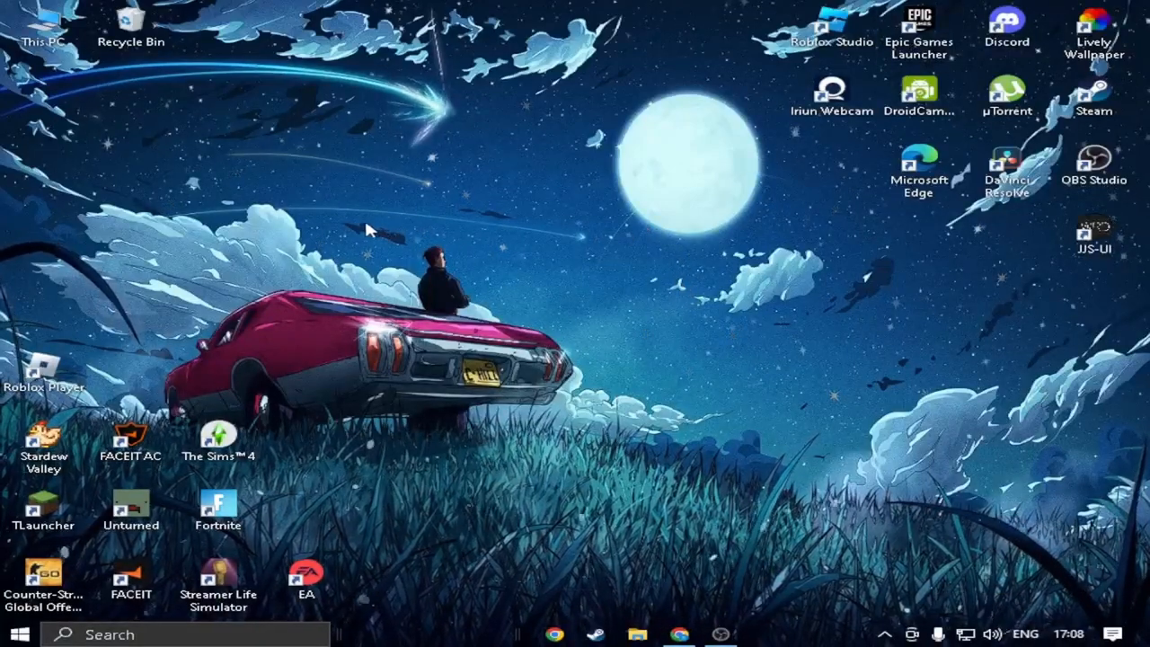
# Search Windows for 'audio' and choose the Sound settings result
pyautogui.moveTo(364, 227); pyautogui.dragTo(517, 375)
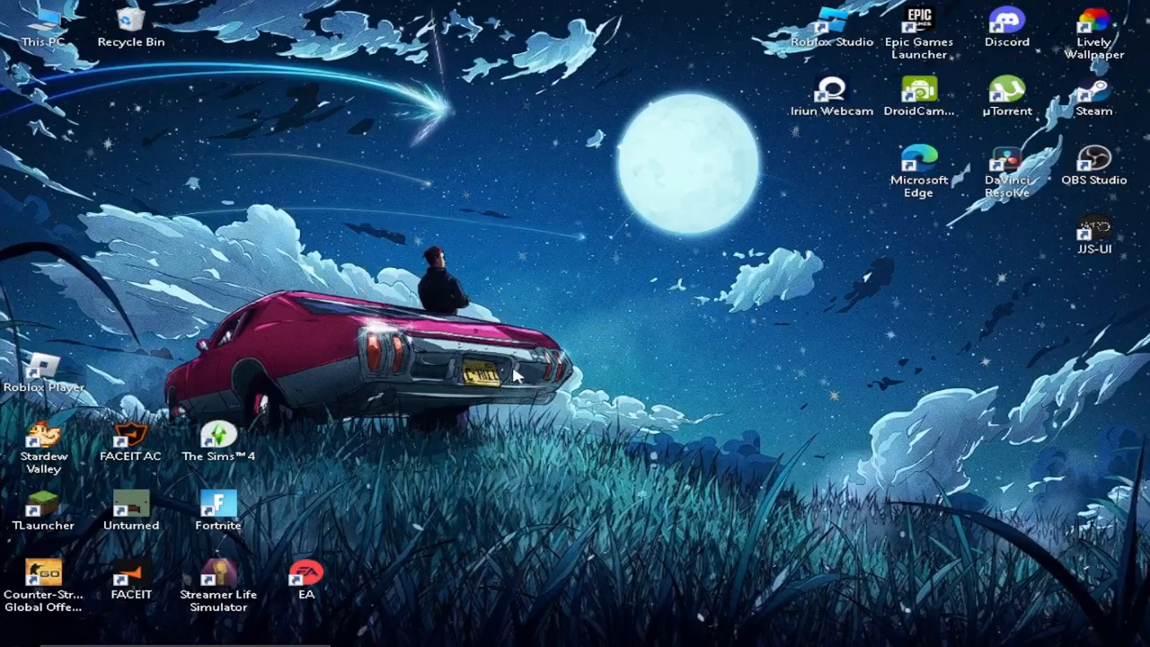
pyautogui.moveTo(492, 431); pyautogui.dragTo(386, 229)
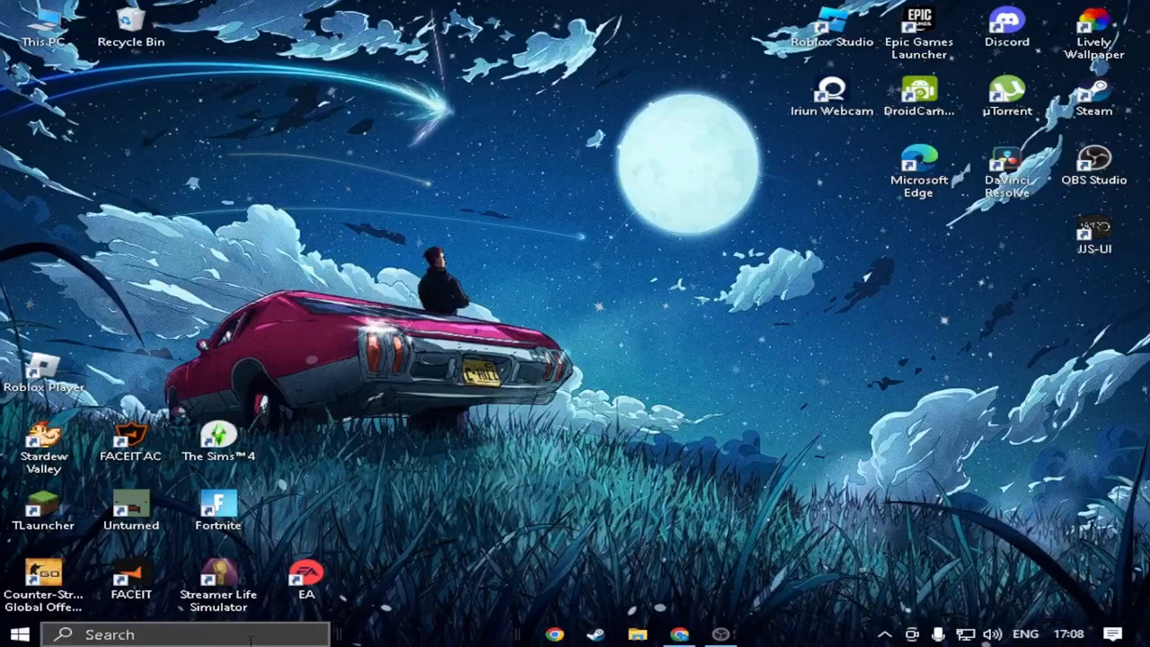
pyautogui.click(244, 634)
pyautogui.write('au')
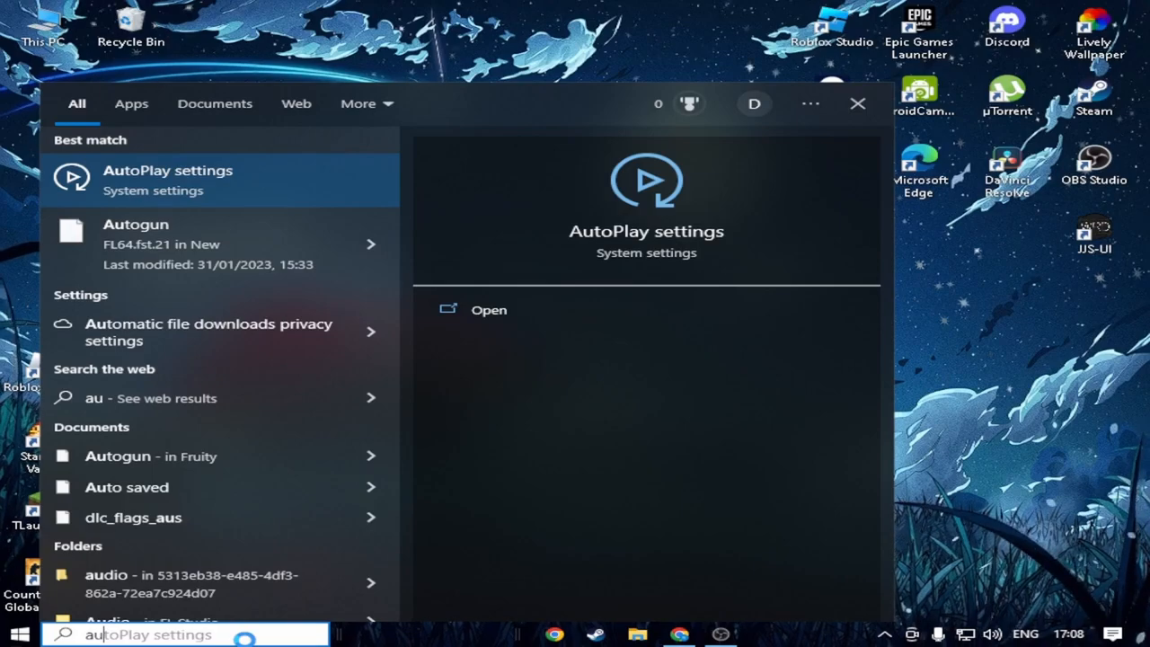
pyautogui.write('dia')
pyautogui.press('BackSpace')
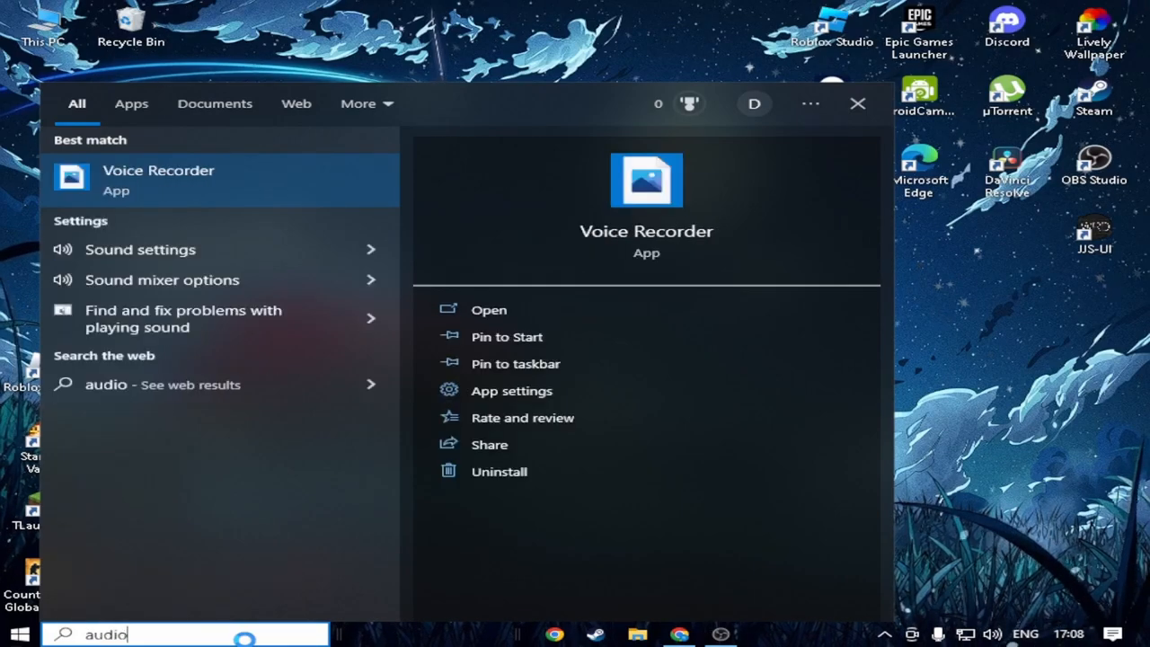
pyautogui.write('o')
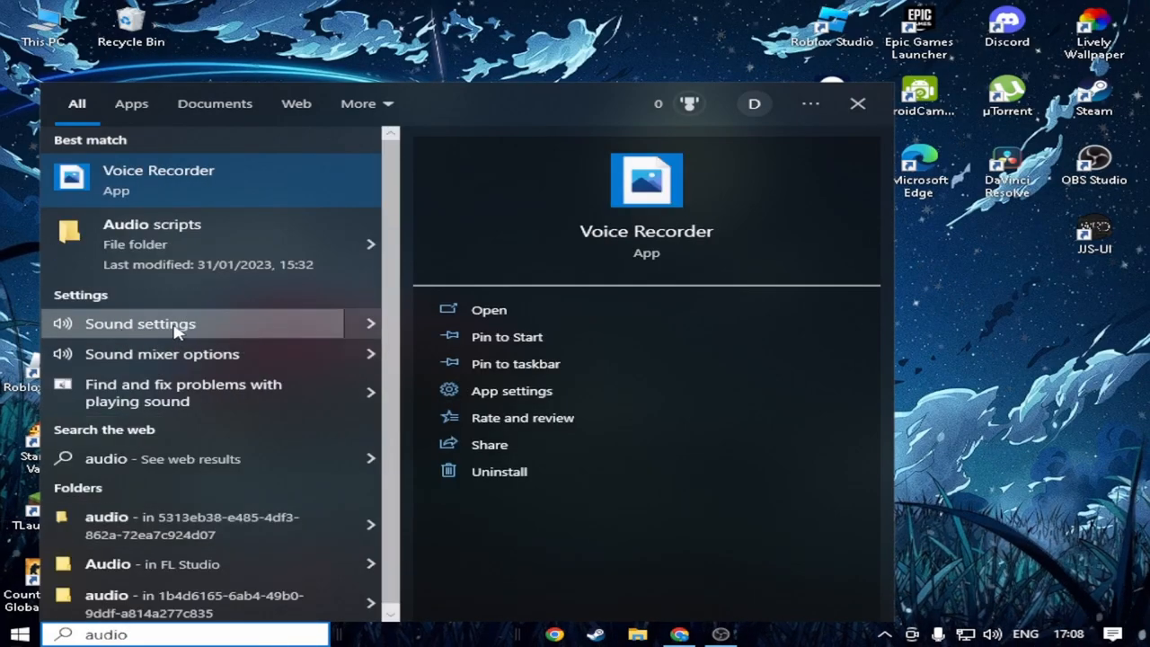
pyautogui.click(126, 326)
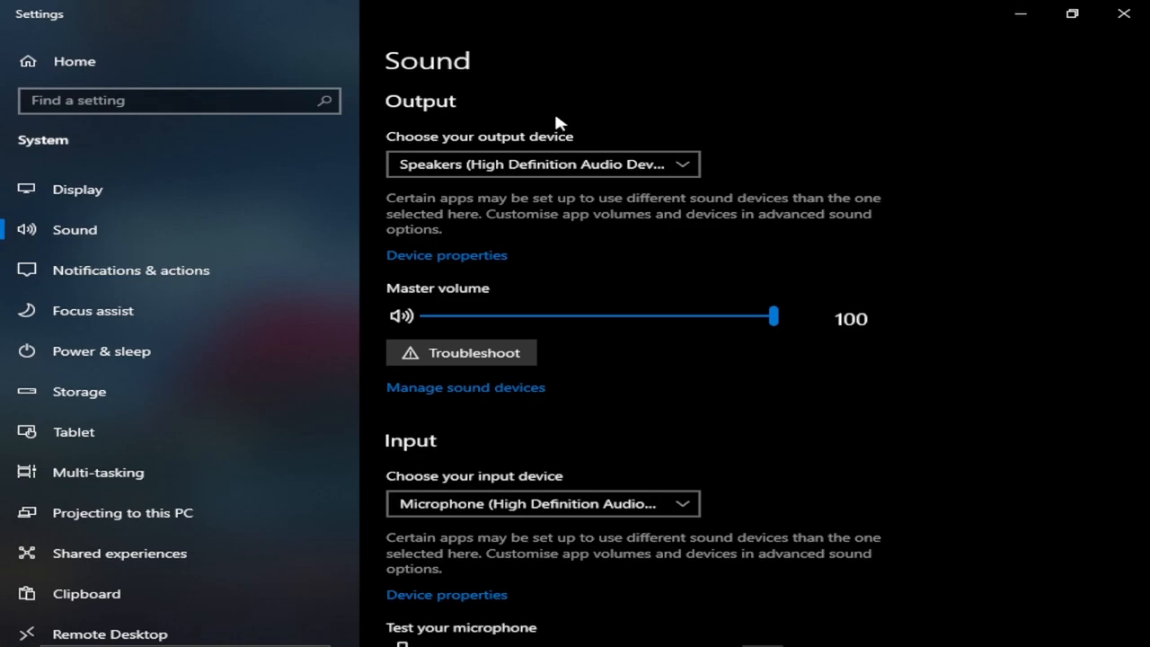
pyautogui.scroll(-1, 629, 359)
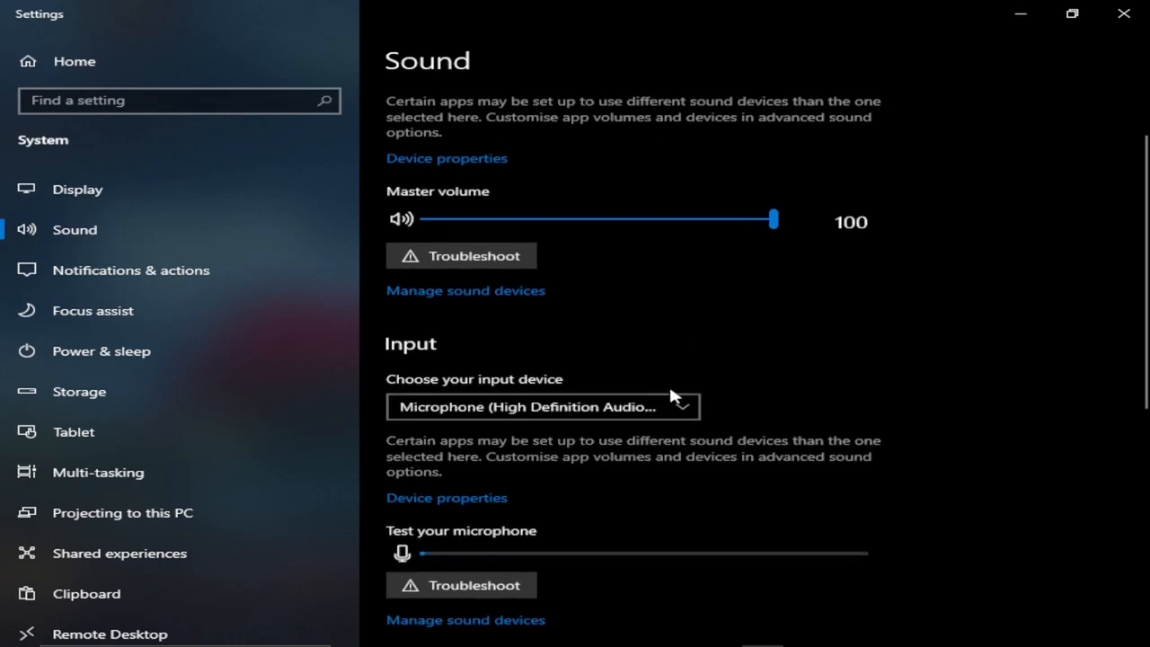
# Choose Microphone (High Definition Audio Device) as the input device and close Settings
pyautogui.click(539, 406)
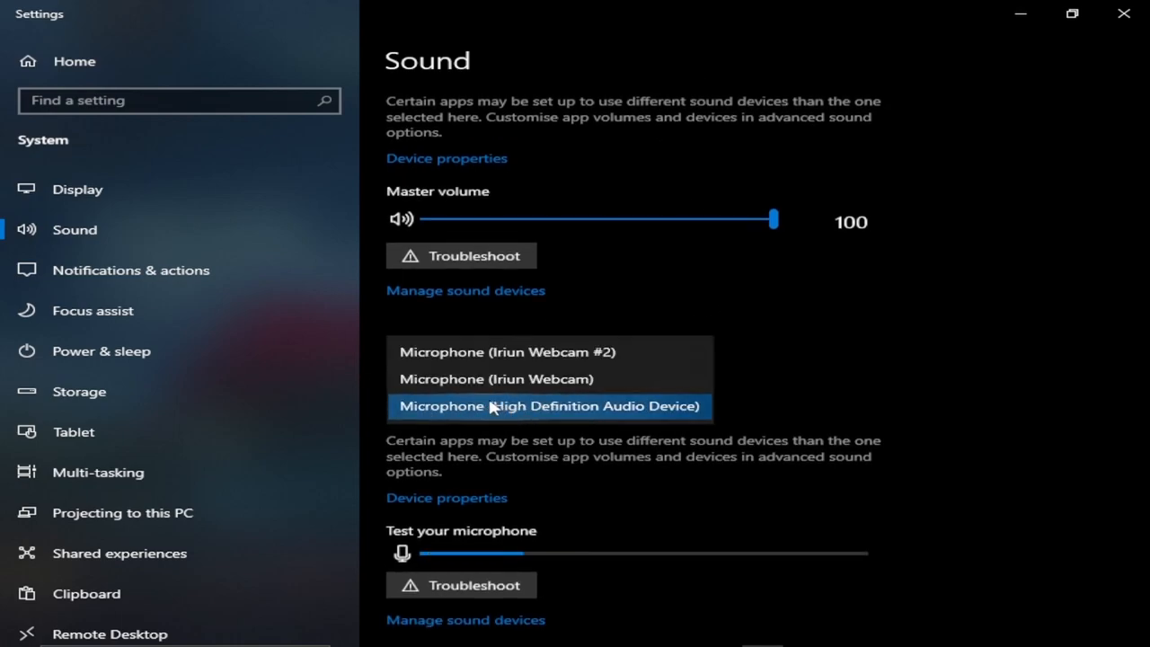
pyautogui.click(493, 407)
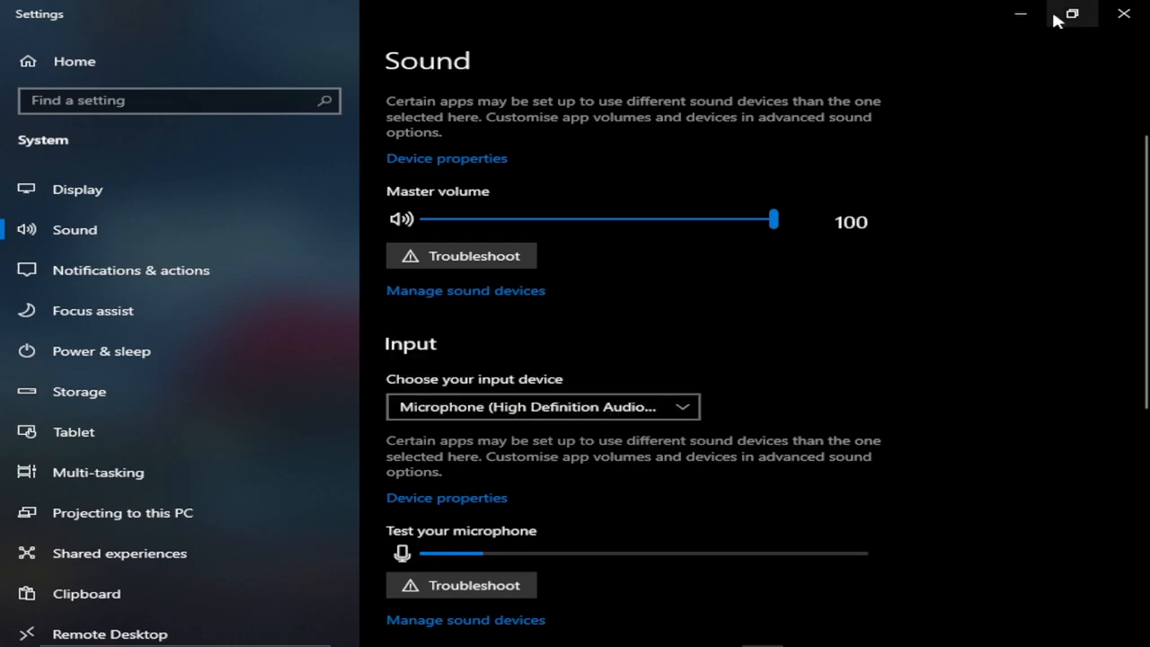
pyautogui.click(1124, 18)
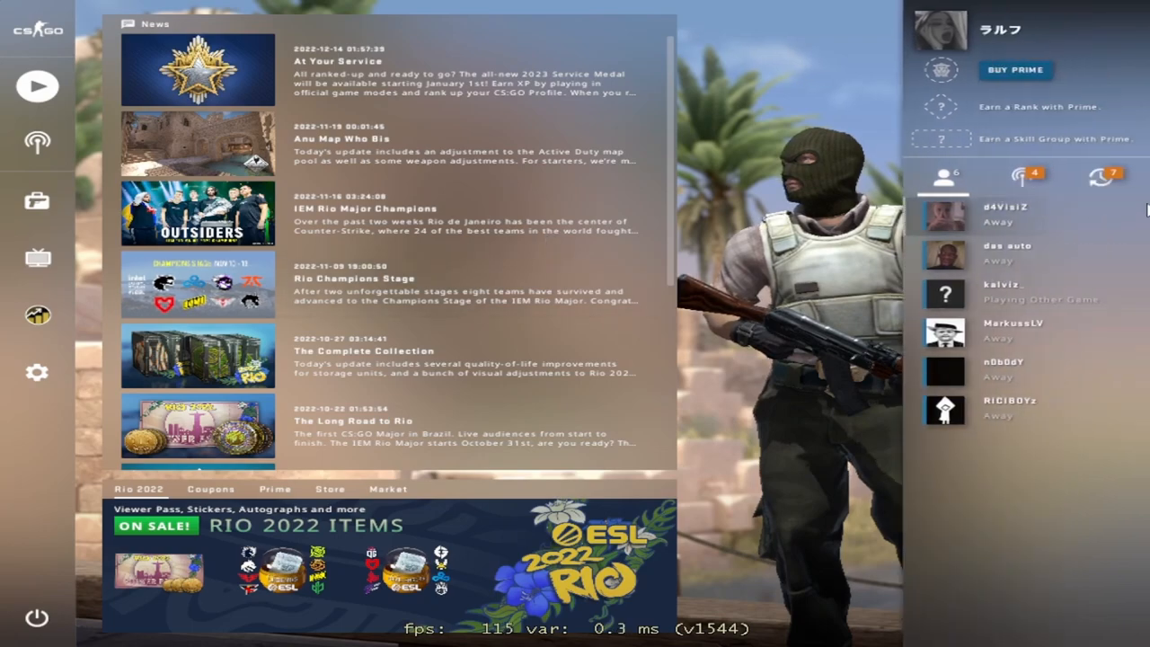
# Bring up the Steam overlay with Shift+Tab and go to Friends List Settings > Voice
pyautogui.hotkey('shift', 'Tab')
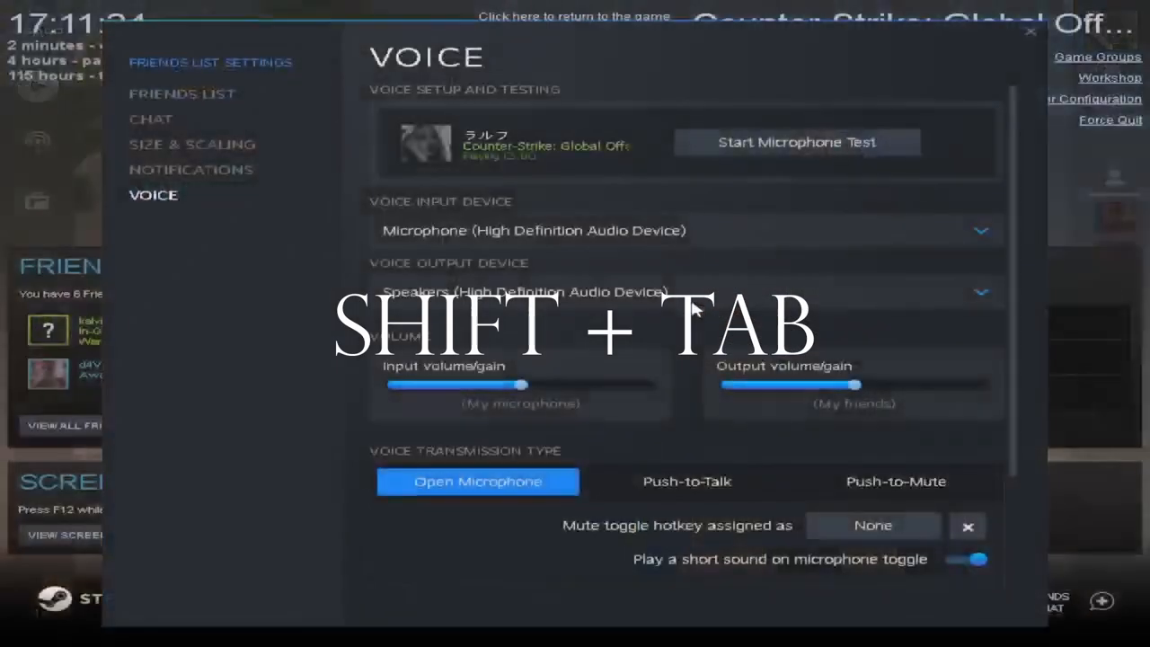
pyautogui.click(197, 96)
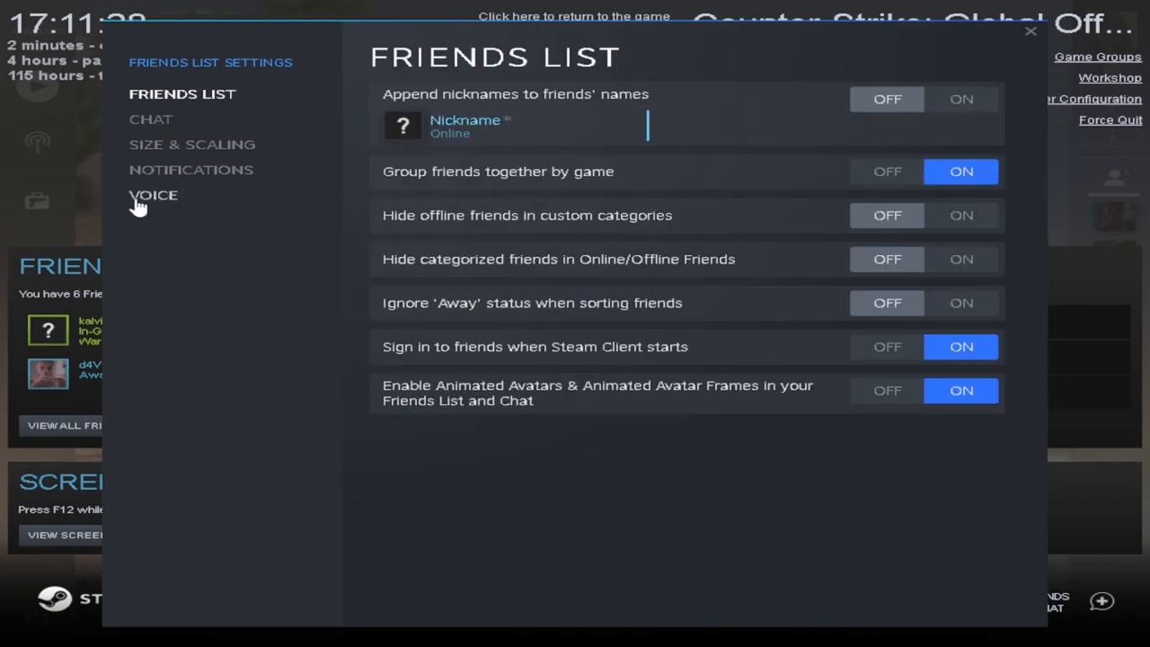
pyautogui.click(152, 195)
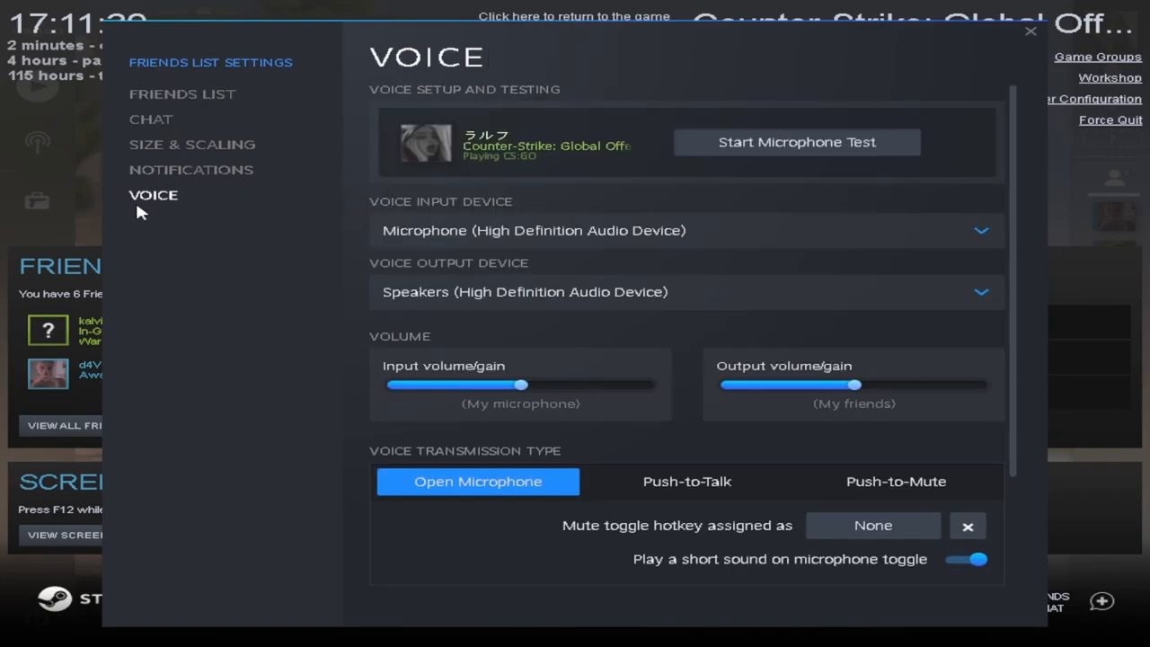
# Set Voice Input Device to Microphone (High Definition Audio Device) and return to CS:GO
pyautogui.click(480, 236)
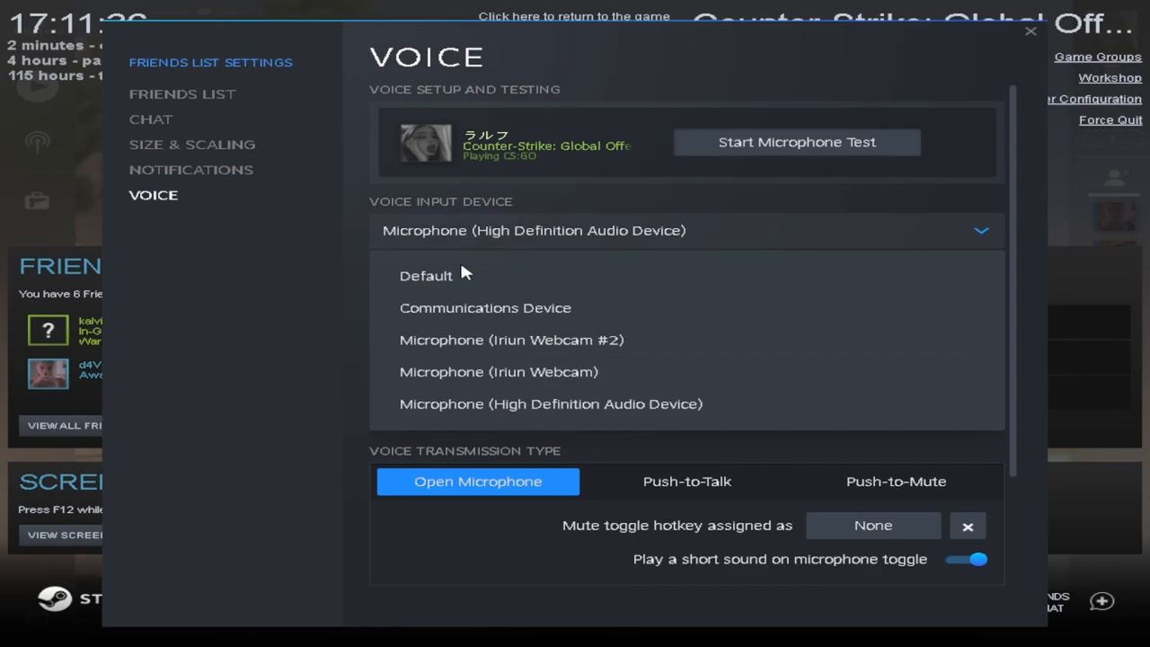
pyautogui.click(778, 233)
pyautogui.click(518, 232)
pyautogui.click(636, 232)
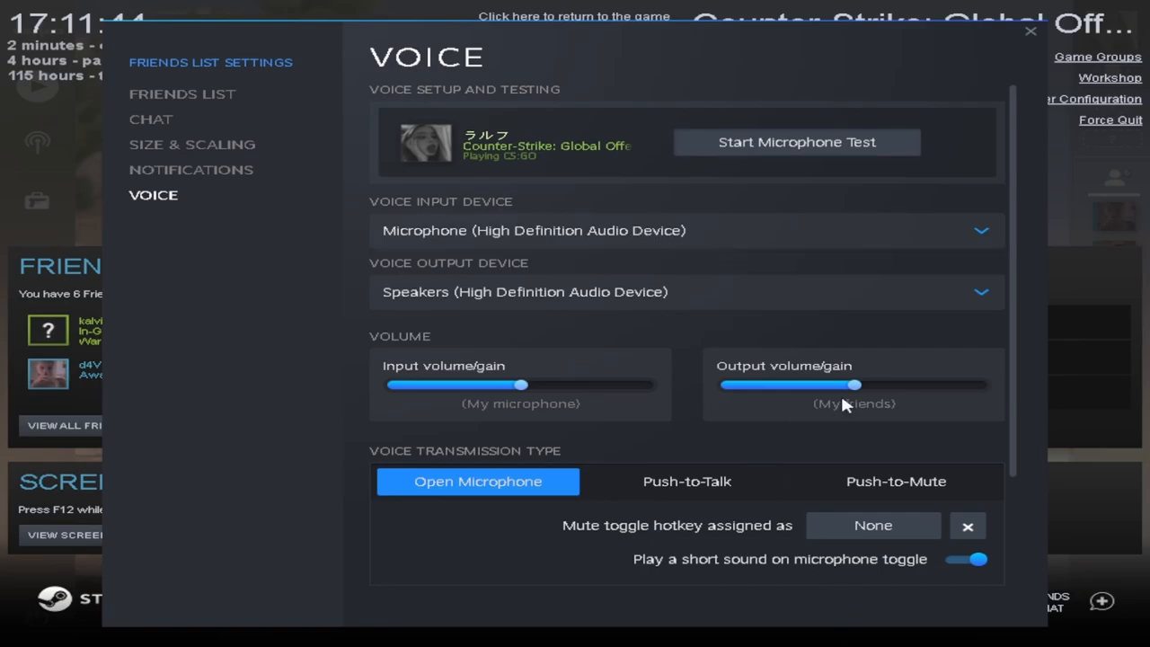
pyautogui.press('Escape')
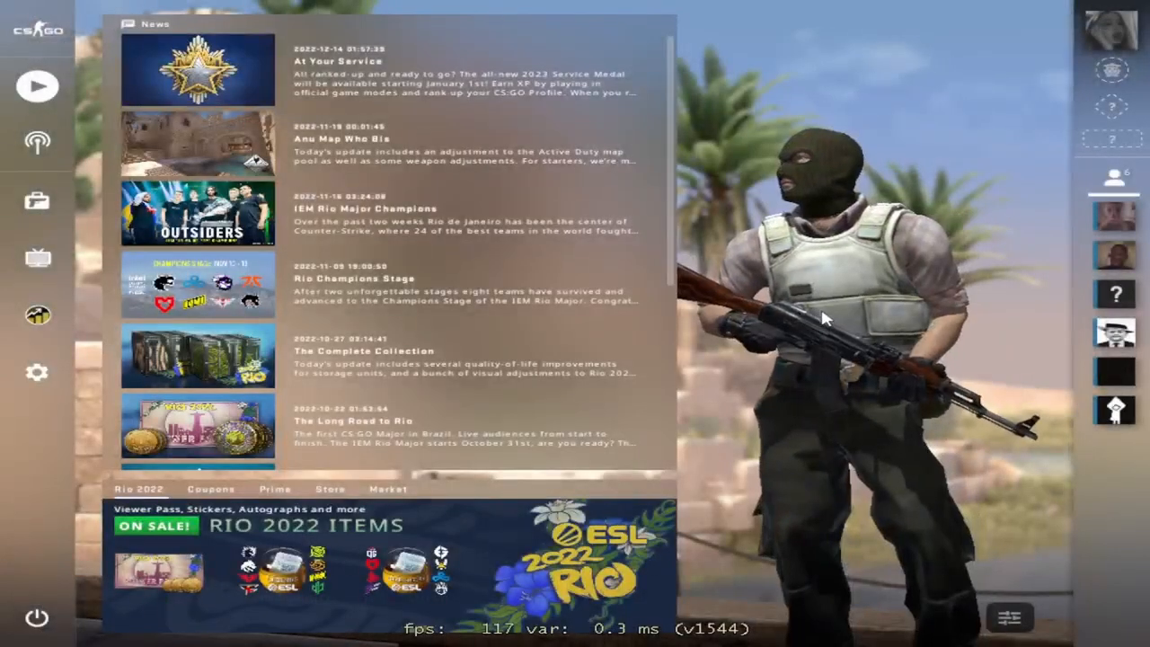